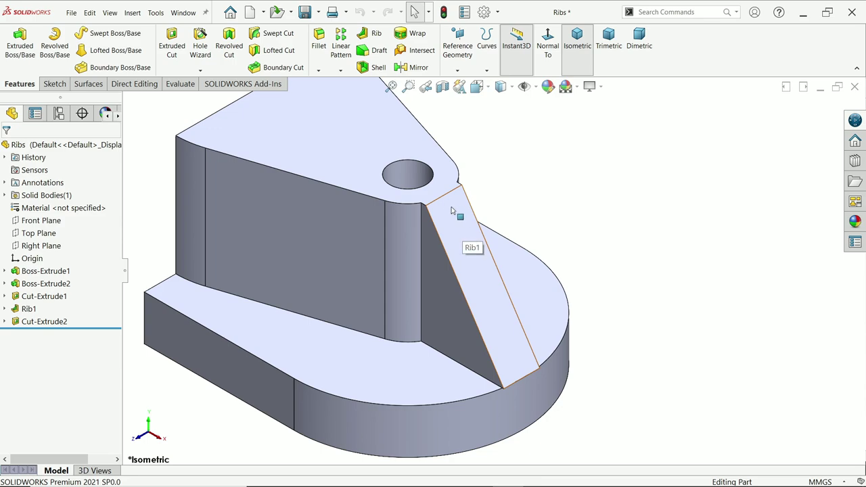
Step: Open Rib1's Sketch4 for editing
scroll(452, 211, down, 3)
mouse_move(574, 302)
middle_down()
mouse_move(565, 292)
mouse_move(559, 207)
mouse_move(565, 161)
middle_up()
scroll(522, 227, down, 5)
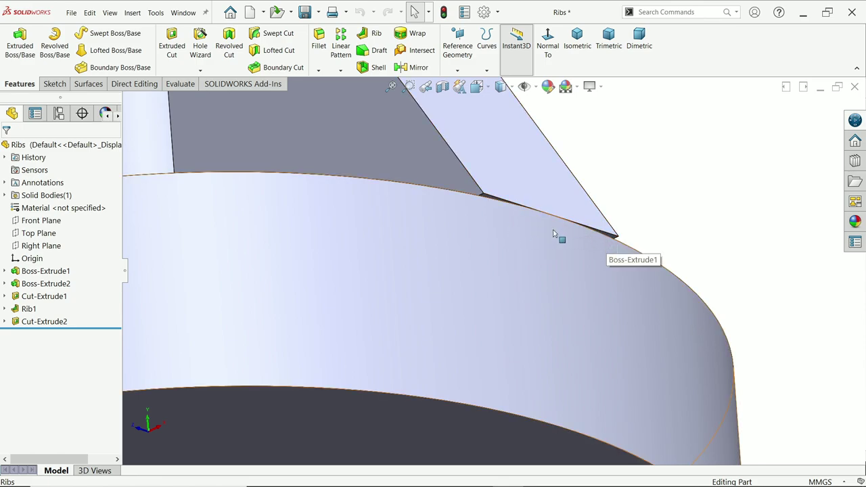
scroll(543, 225, up, 2)
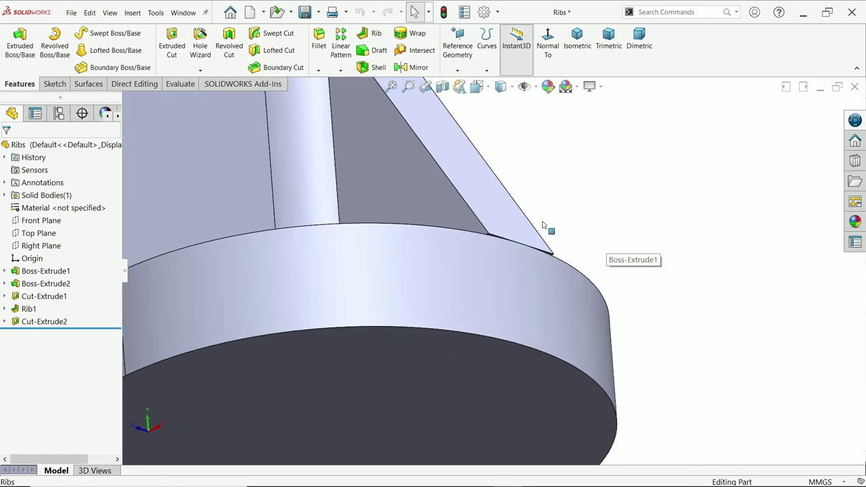
scroll(478, 142, up, 3)
click(578, 40)
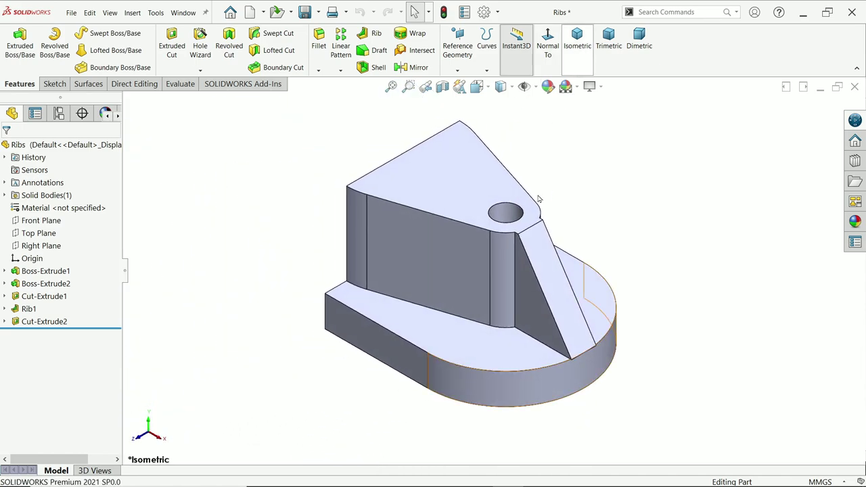
scroll(539, 226, down, 3)
scroll(531, 220, down, 2)
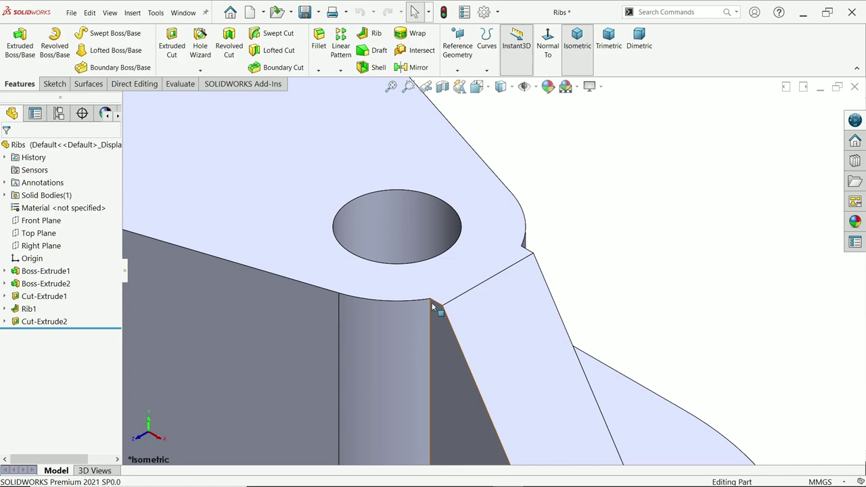
scroll(485, 280, up, 3)
scroll(525, 349, down, 2)
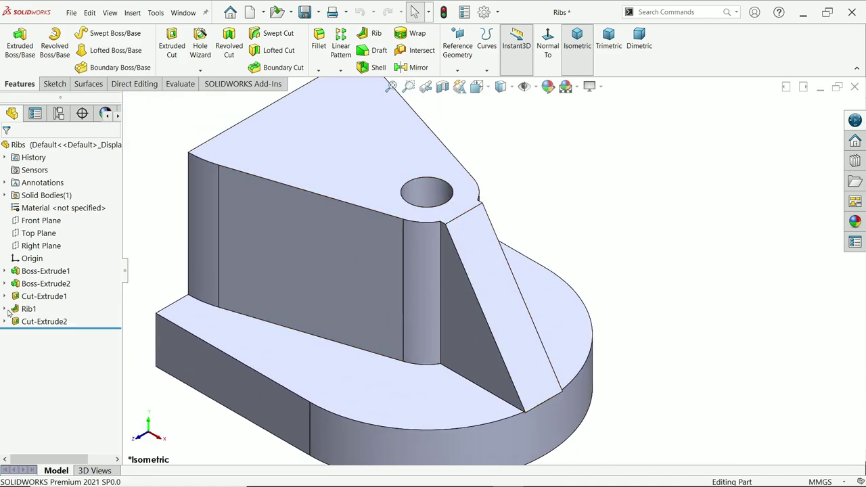
click(5, 309)
click(37, 322)
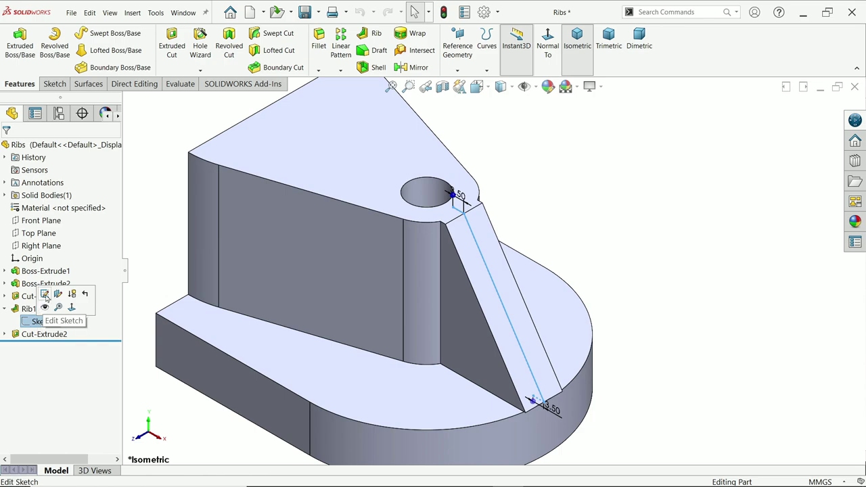
click(45, 296)
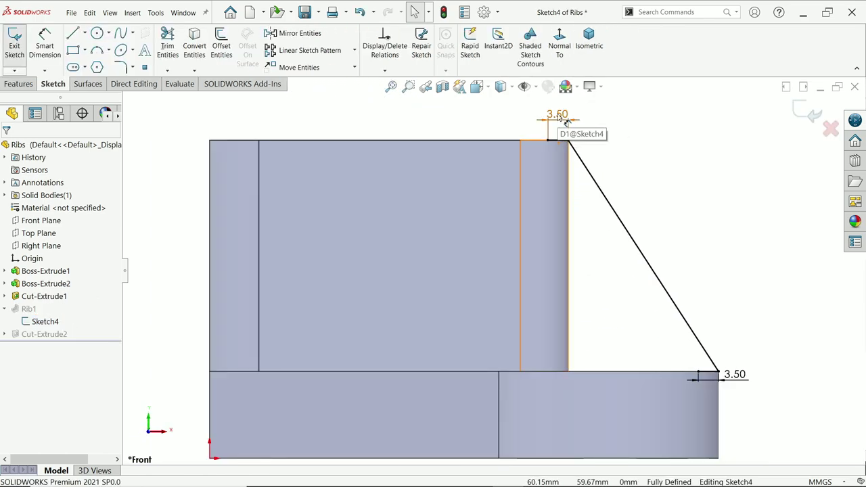
Step: Delete the top and bottom 3.50 mm lines, leaving only the slanted line, and exit the sketch
click(559, 141)
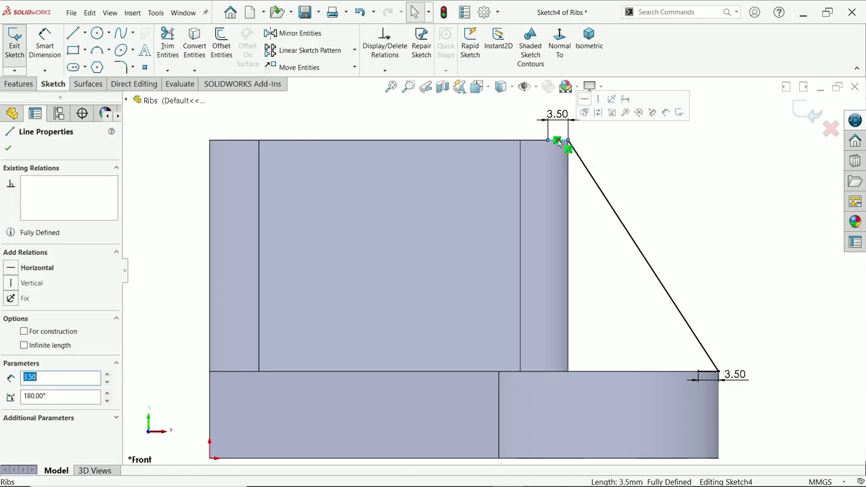
key(Delete)
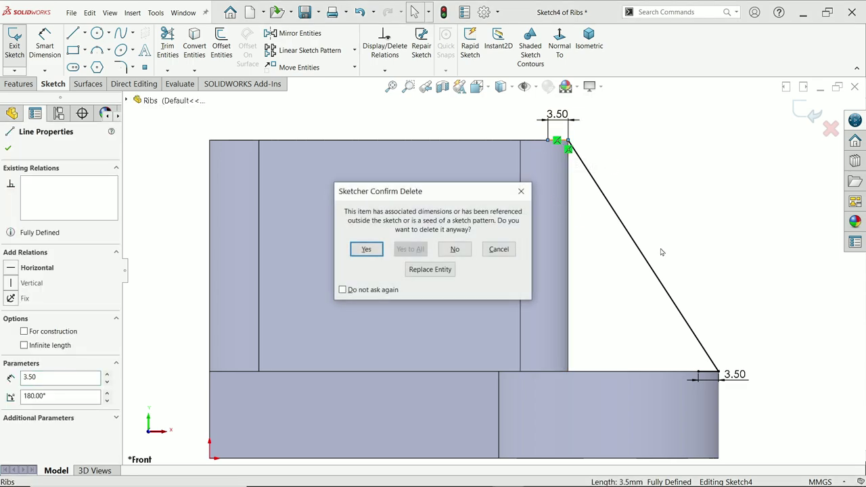
click(364, 251)
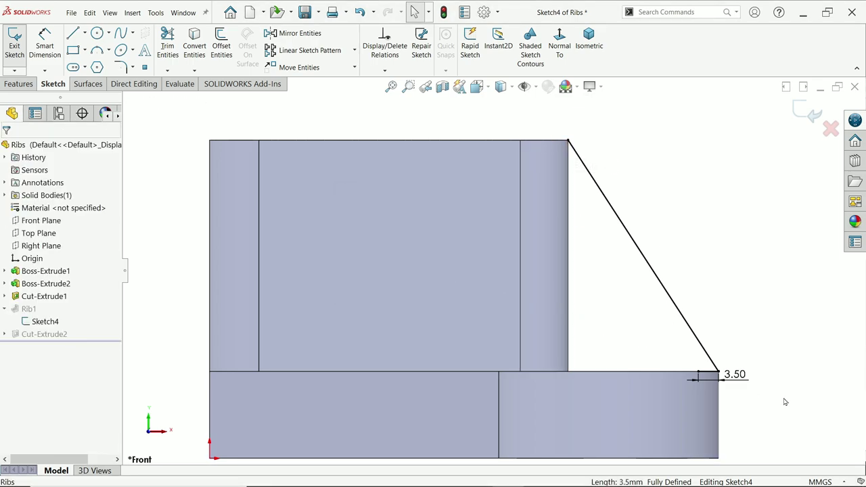
click(705, 374)
key(Delete)
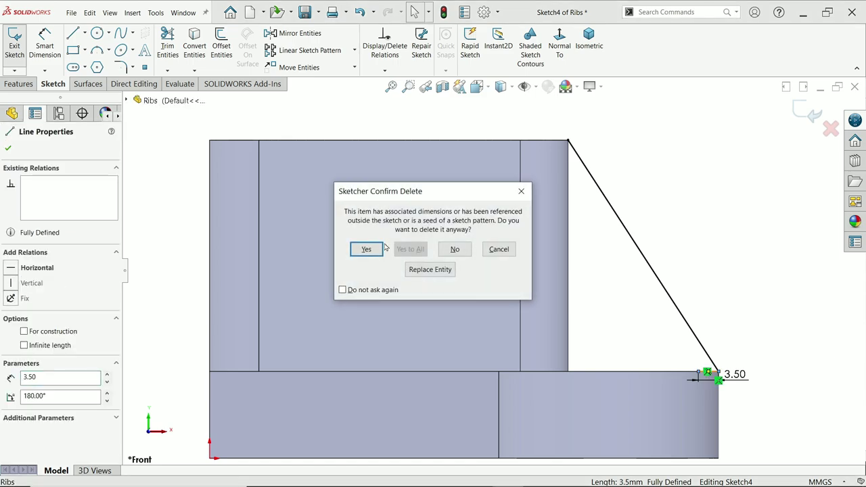
click(380, 249)
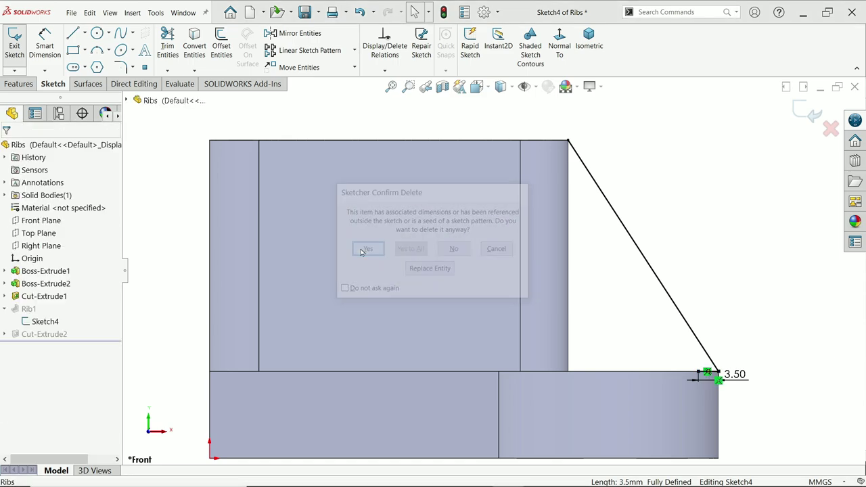
click(820, 109)
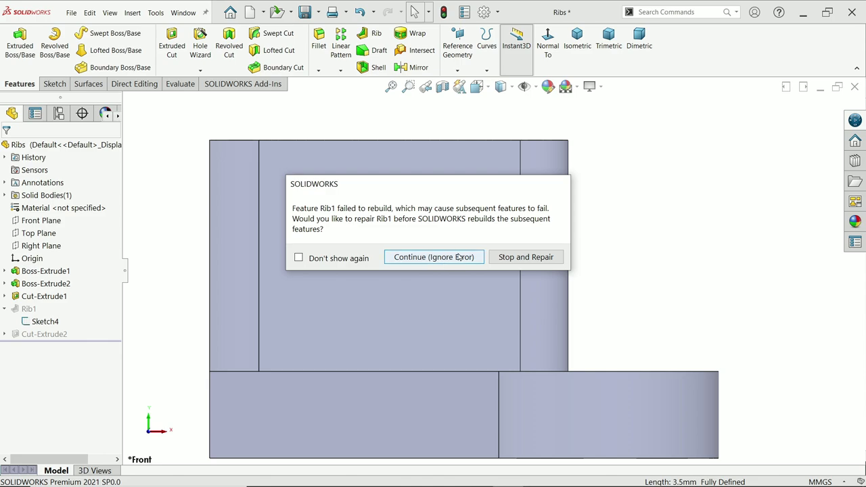
Step: Ignore the Rib1 rebuild error, then remove the failed Rib1 feature and its sketch
click(462, 258)
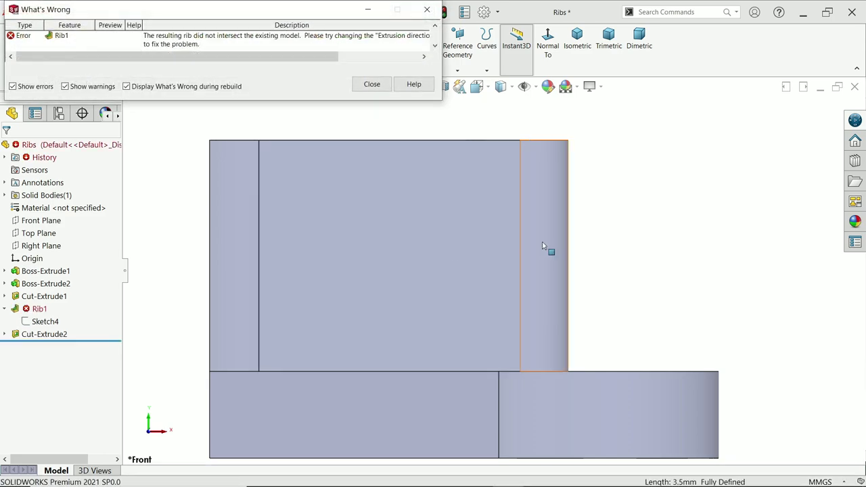
click(372, 84)
middle_drag(642, 141, 598, 202)
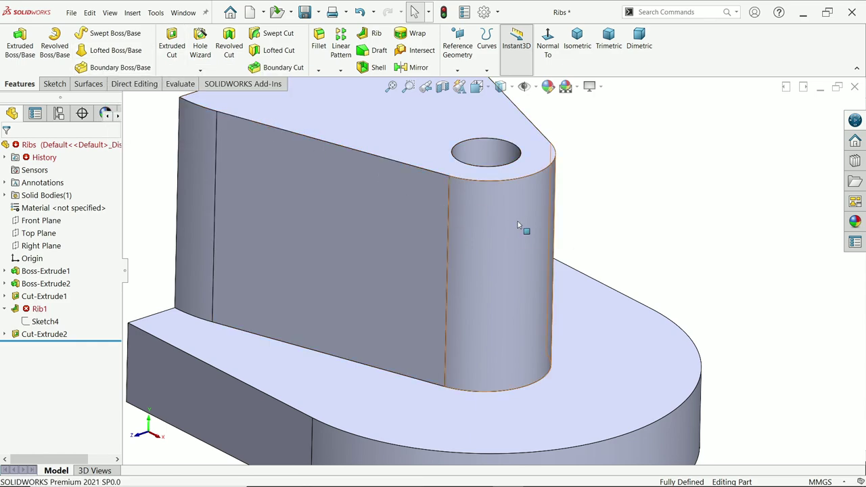
middle_drag(519, 226, 507, 217)
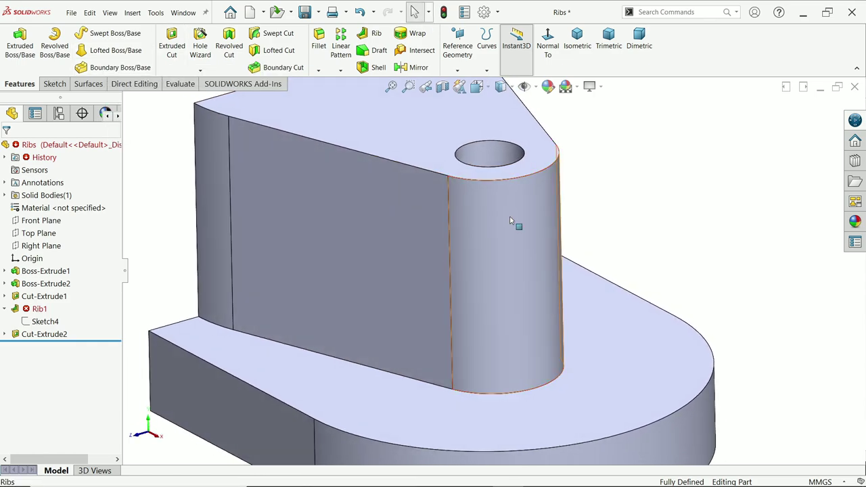
key(ctrl+z)
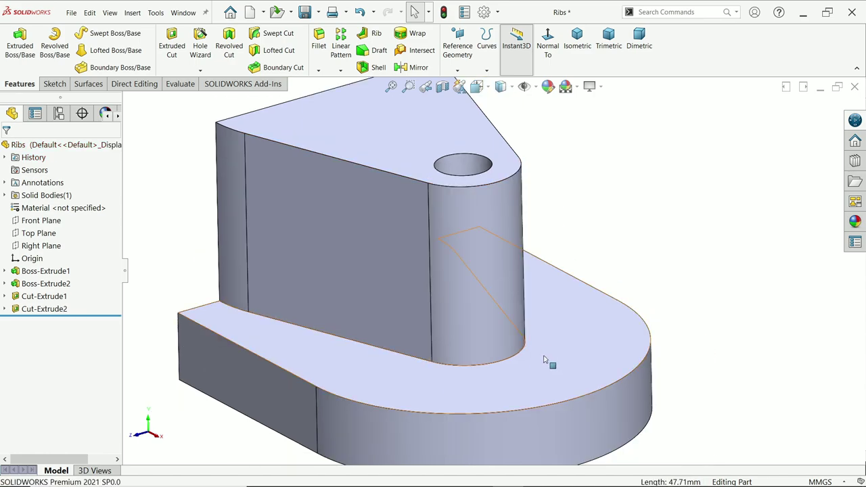
Step: Sketch on the base's top face a corner rectangle from the hole to past the outer arc
click(548, 363)
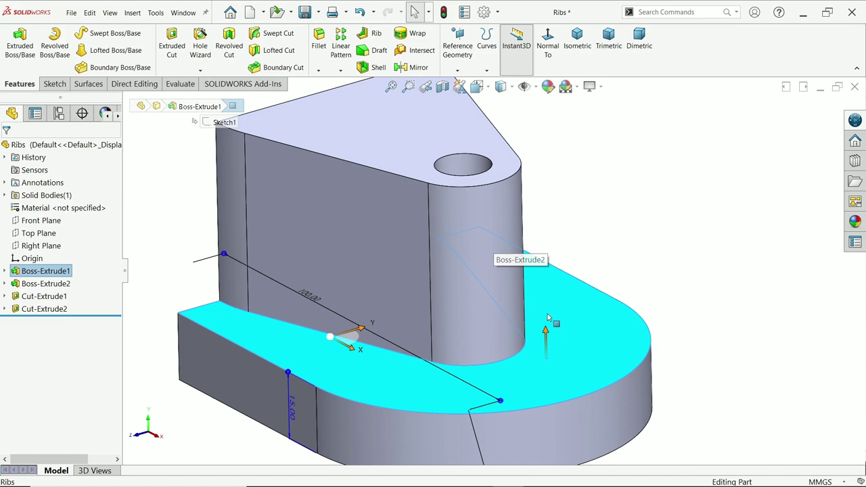
click(53, 84)
click(14, 42)
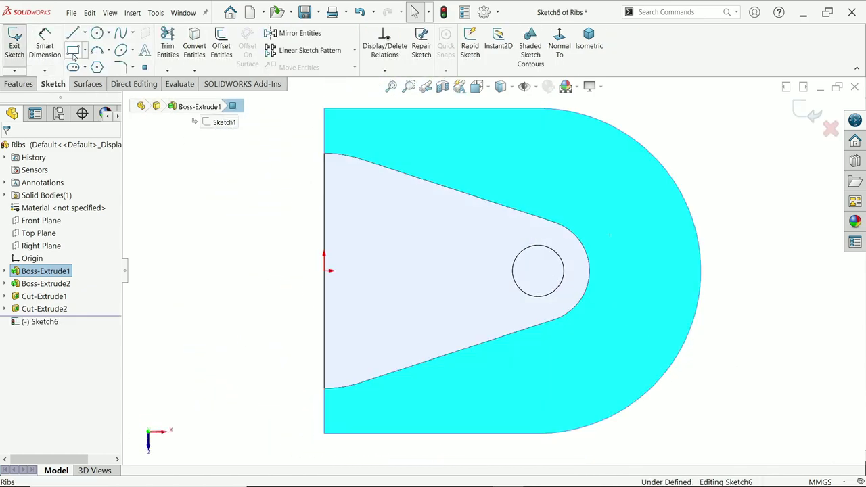
click(85, 53)
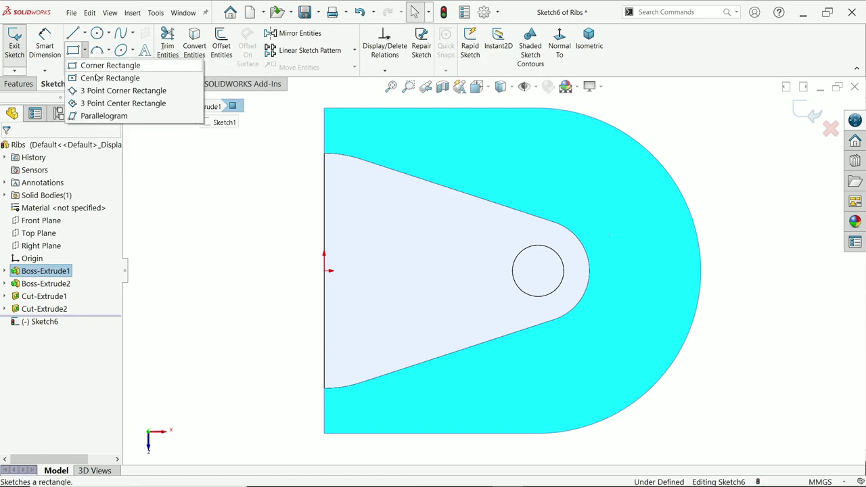
click(108, 65)
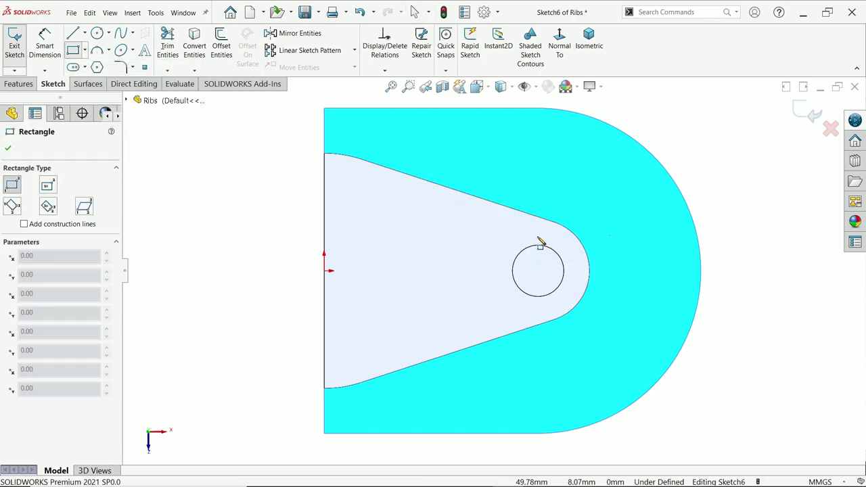
click(538, 236)
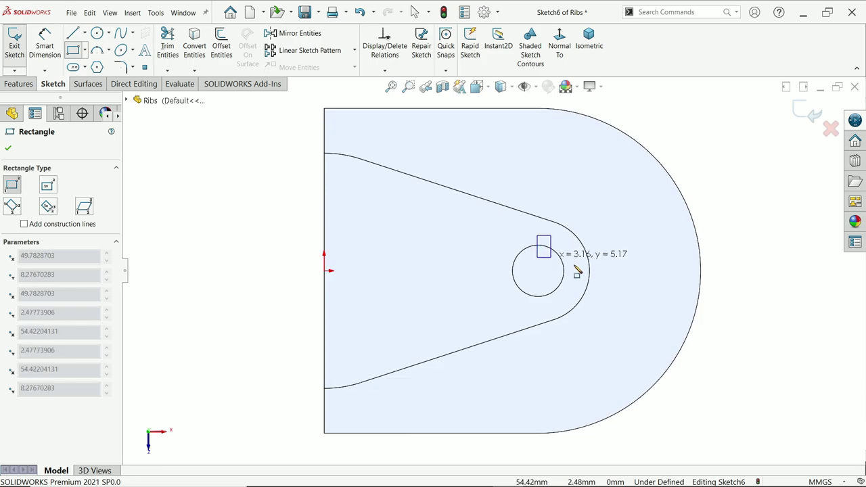
click(735, 303)
right_click(704, 188)
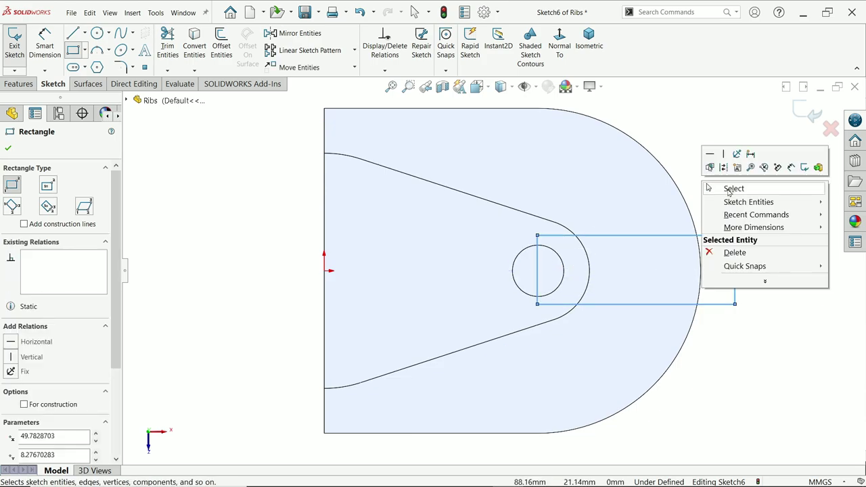
click(727, 164)
Step: Make the rectangle concentric with the hole circle
scroll(562, 279, down, 2)
click(557, 278)
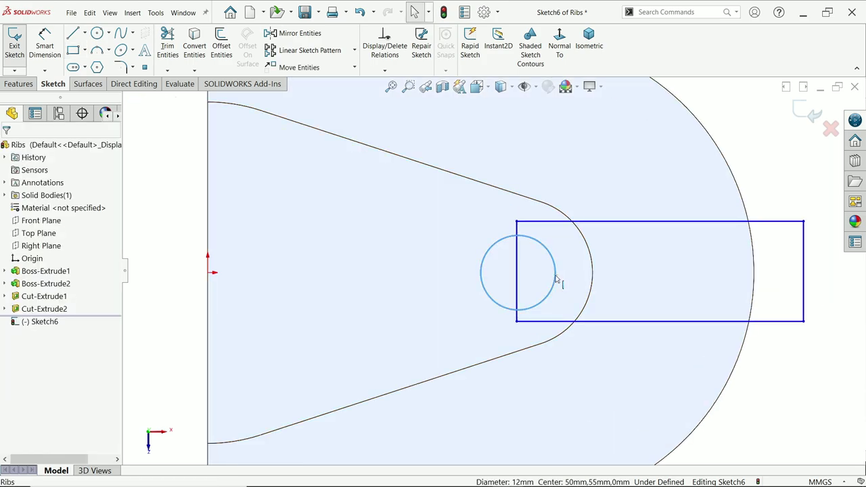
ctrl+click(517, 271)
ctrl+click(518, 273)
ctrl+click(517, 272)
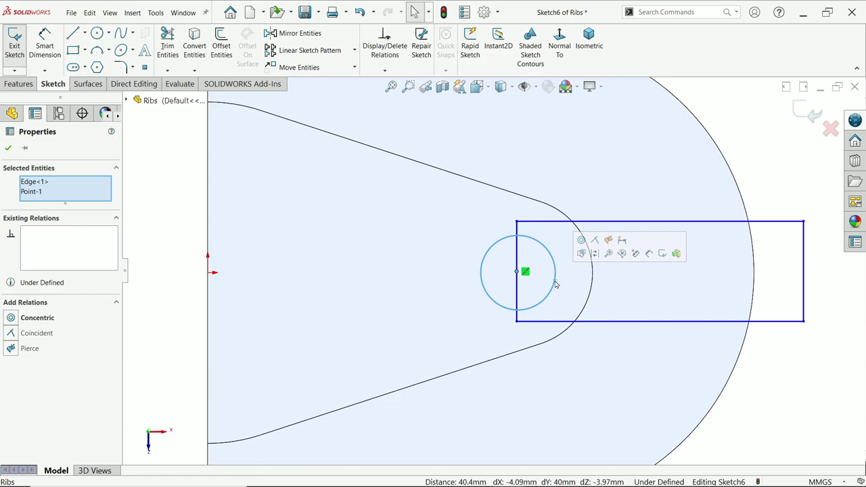
click(582, 240)
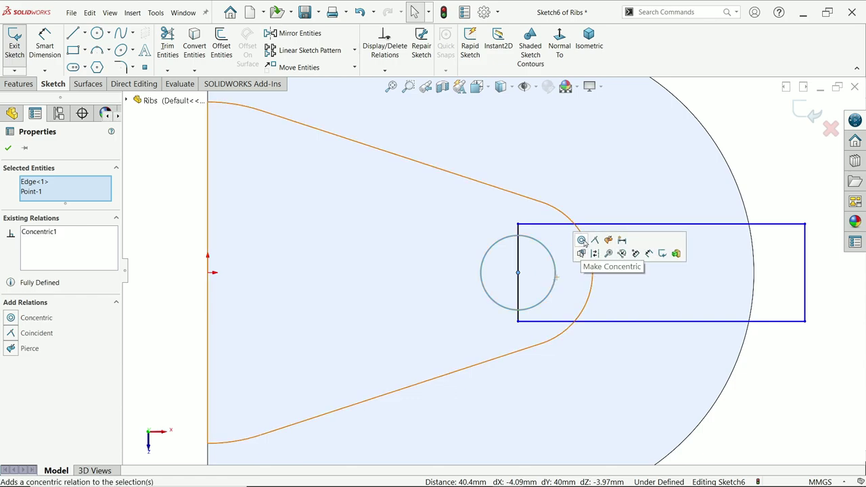
Step: Dimension the rectangle's height to 12 mm
click(45, 41)
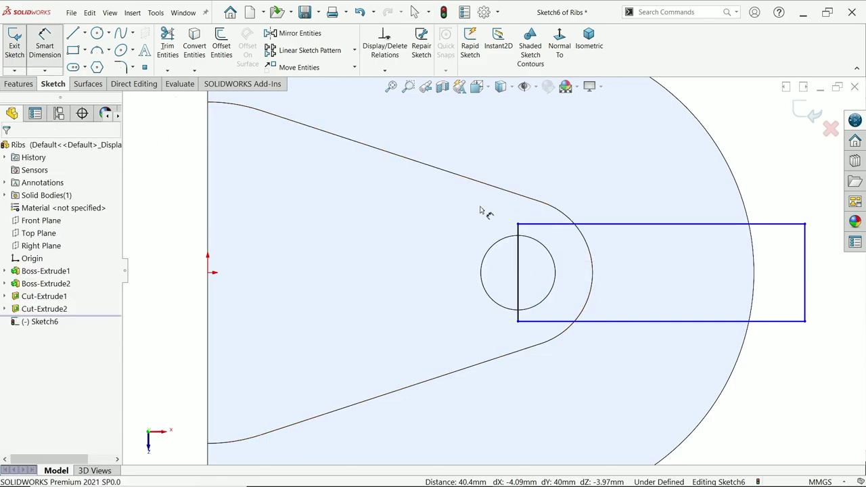
key(f)
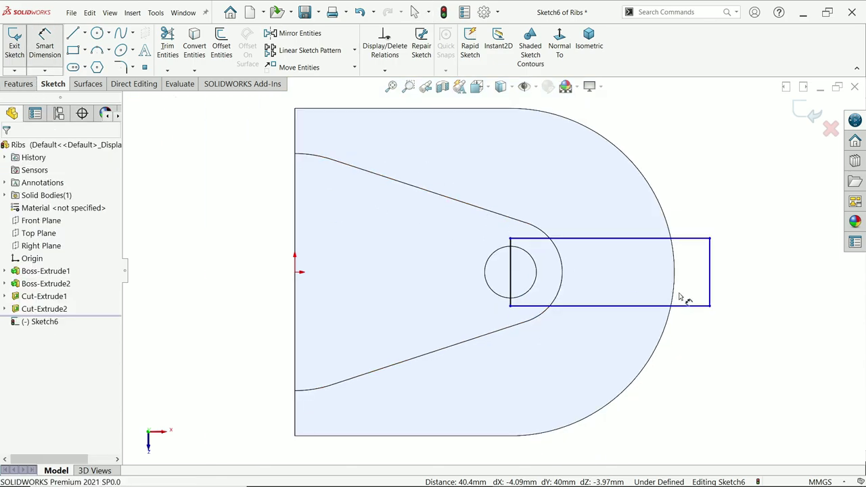
click(711, 279)
click(738, 277)
text(12)
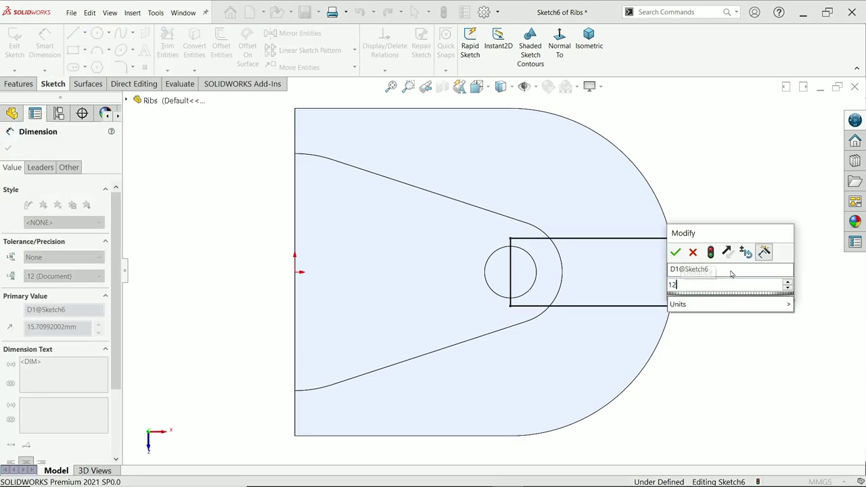
key(Return)
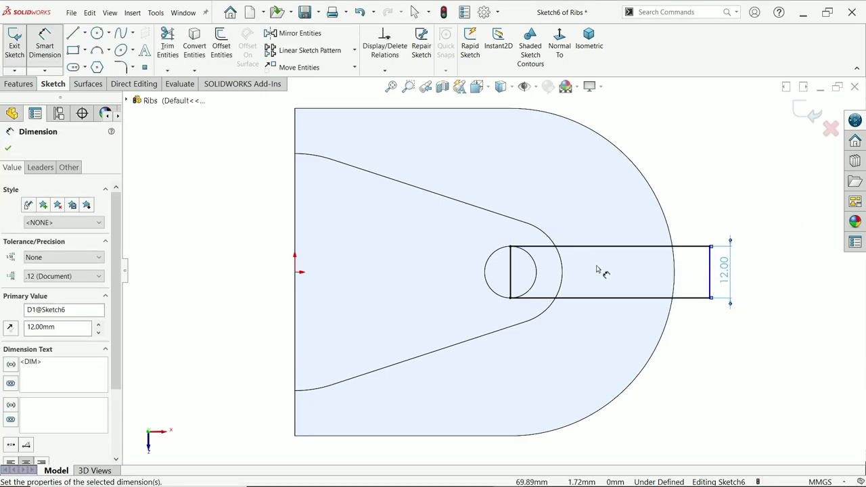
scroll(597, 270, down, 2)
click(9, 149)
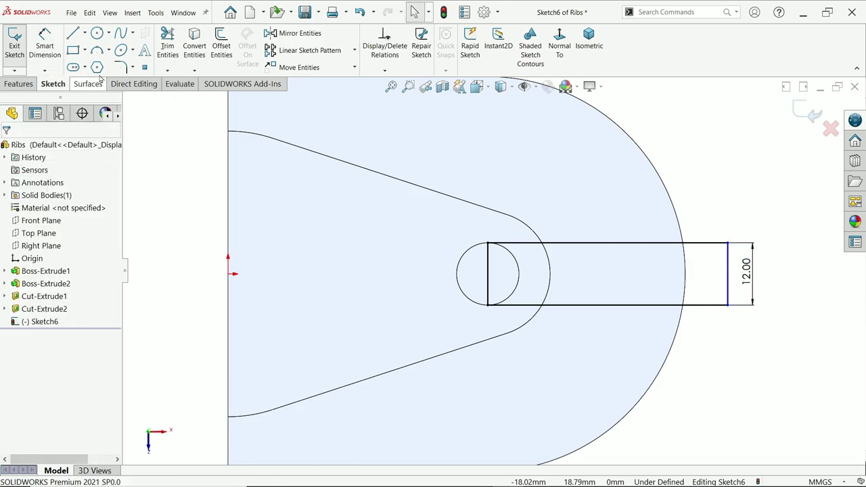
Step: Convert the inner hole arc and the outer arc edges into the sketch
click(196, 51)
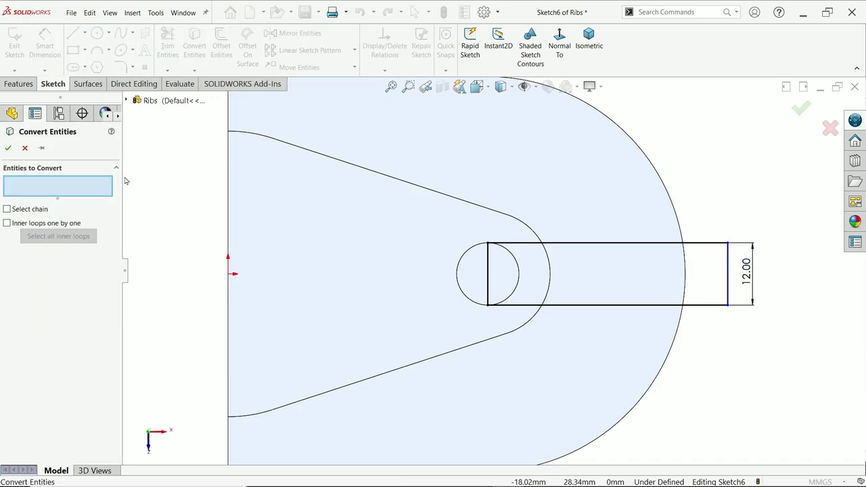
click(552, 277)
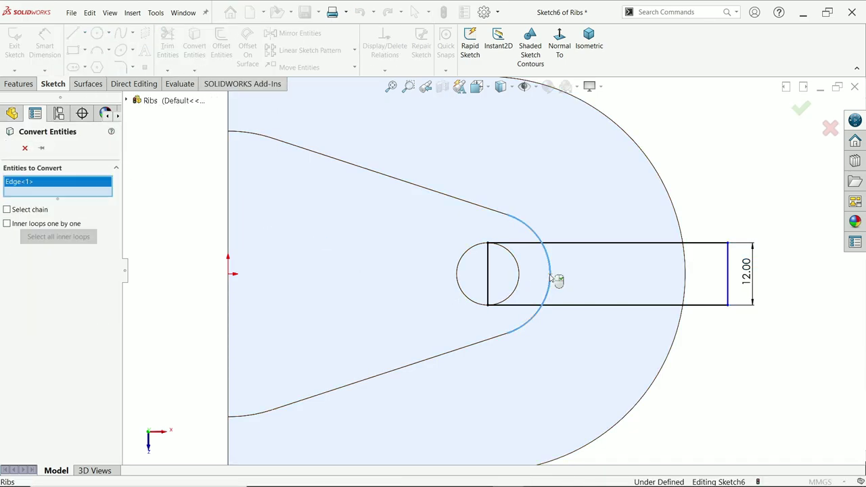
click(686, 281)
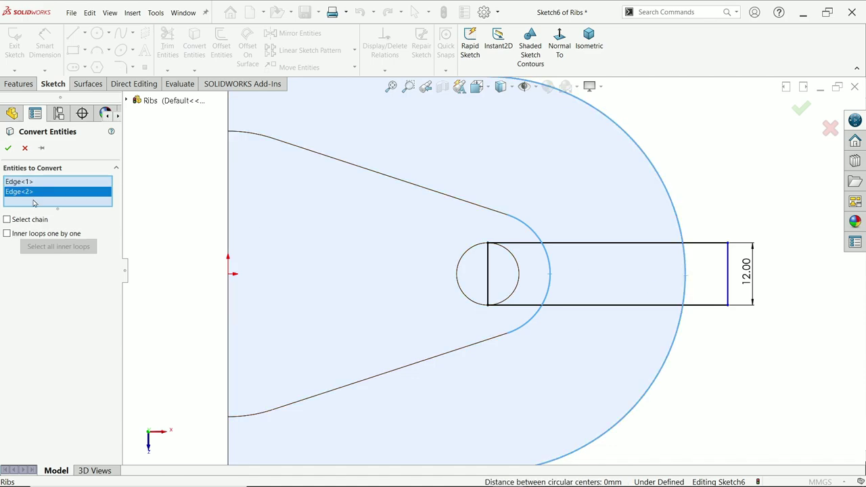
click(8, 149)
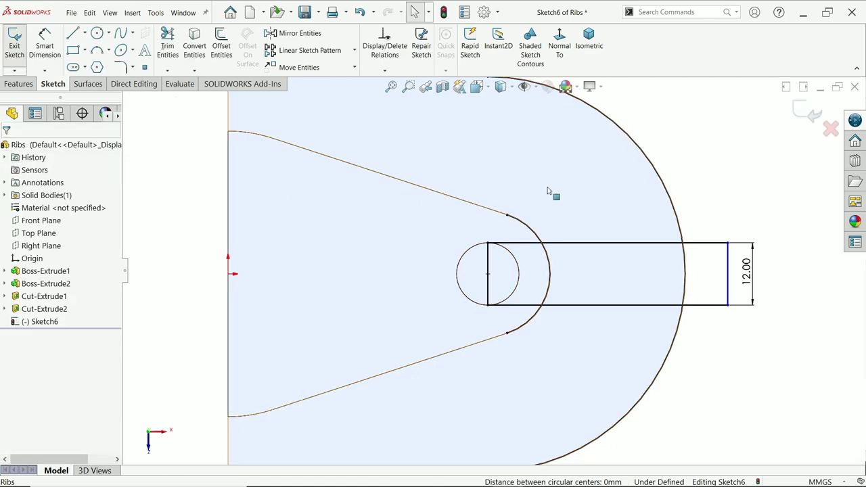
key(f)
scroll(573, 269, down, 2)
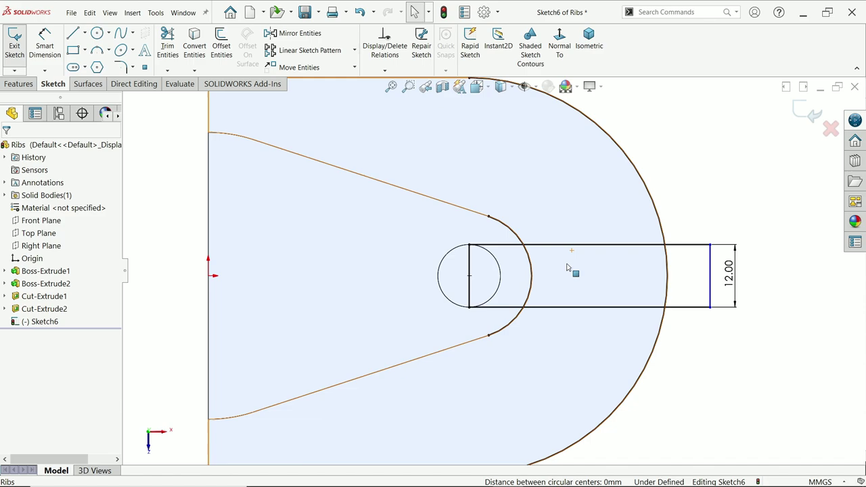
Step: Power-trim the extra arc portions and the rectangle lines inside the hole, leaving two parallel band lines
click(168, 49)
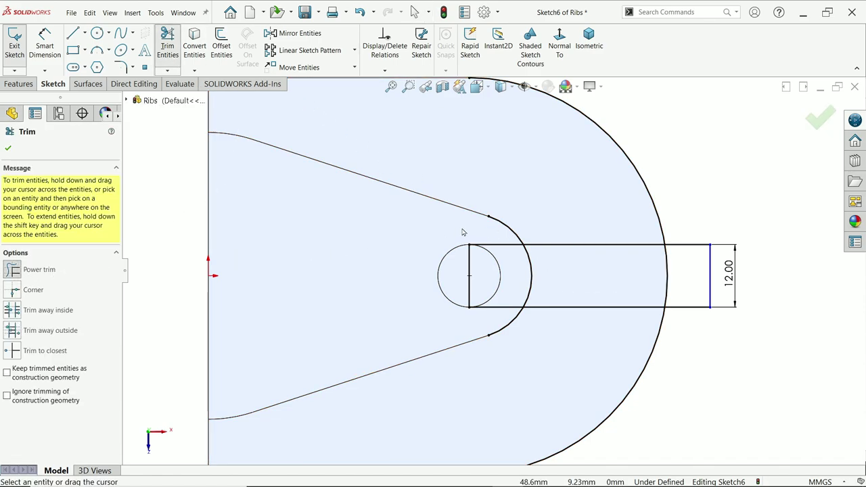
drag(521, 221, 646, 177)
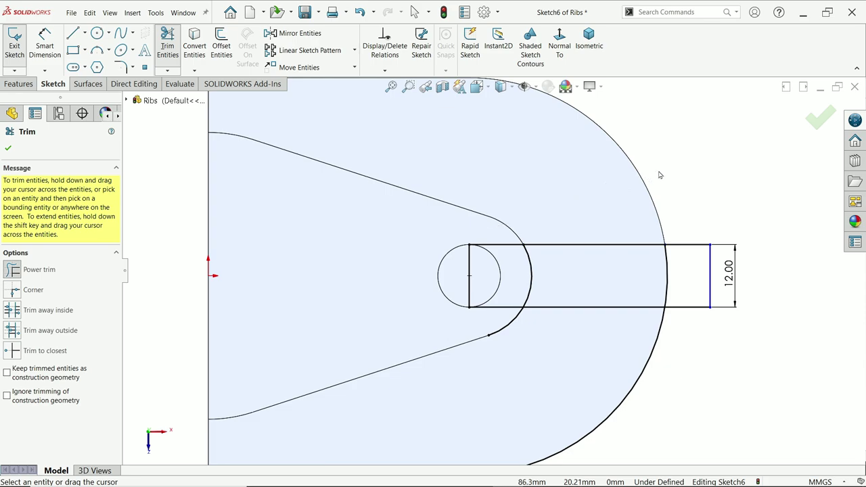
mouse_move(561, 338)
mouse_down()
mouse_move(679, 364)
mouse_move(695, 231)
mouse_move(719, 278)
mouse_up()
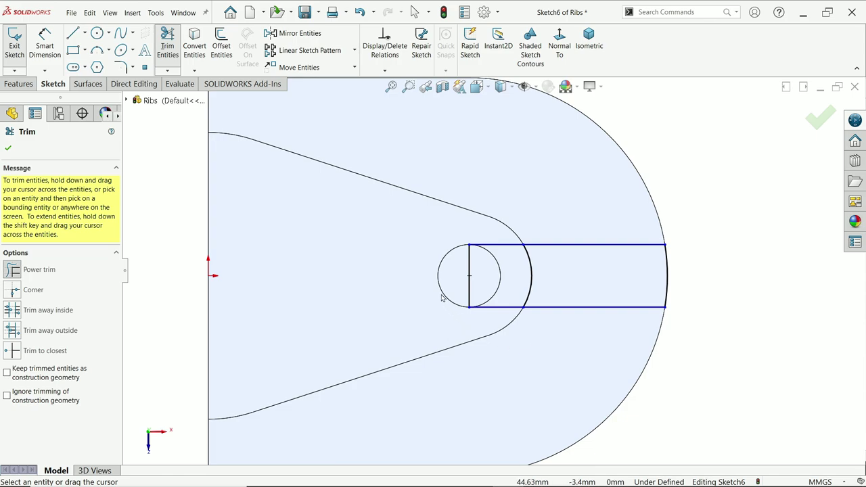
mouse_move(477, 232)
mouse_down()
mouse_move(479, 254)
mouse_move(460, 270)
mouse_move(464, 284)
mouse_move(487, 285)
mouse_move(498, 319)
mouse_up()
click(8, 149)
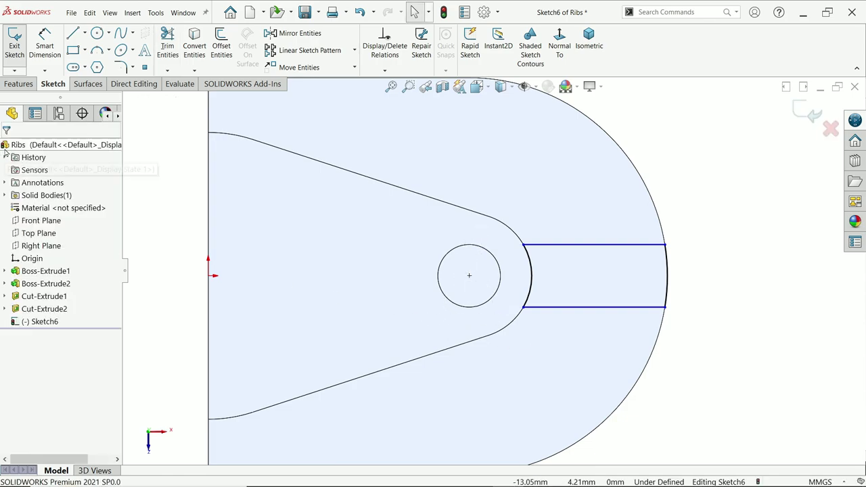
Step: Dimension the gap between the band's two parallel lines as 12 mm
click(41, 60)
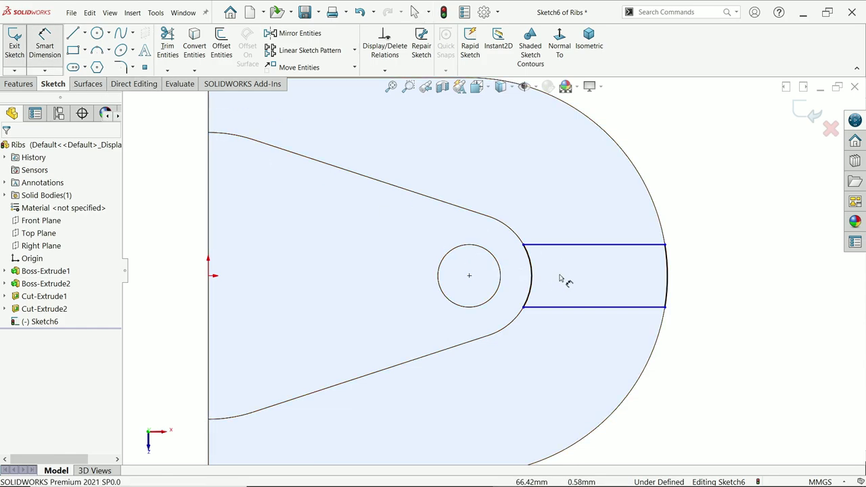
click(605, 245)
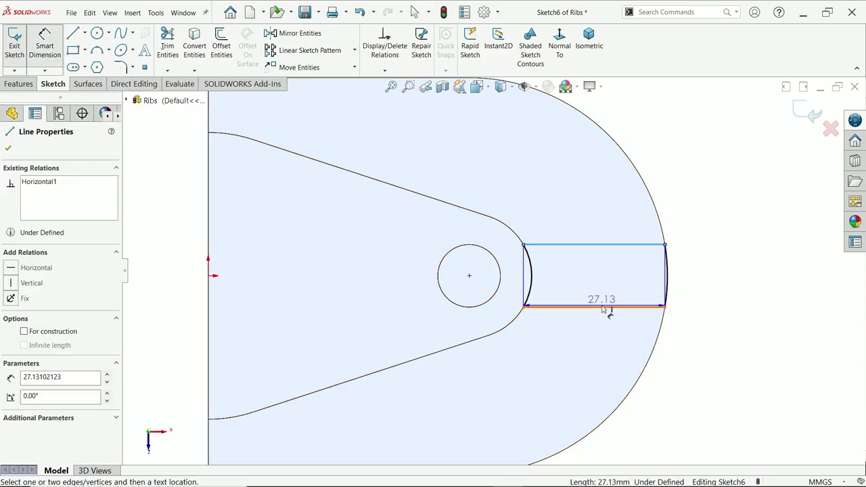
click(609, 307)
click(709, 290)
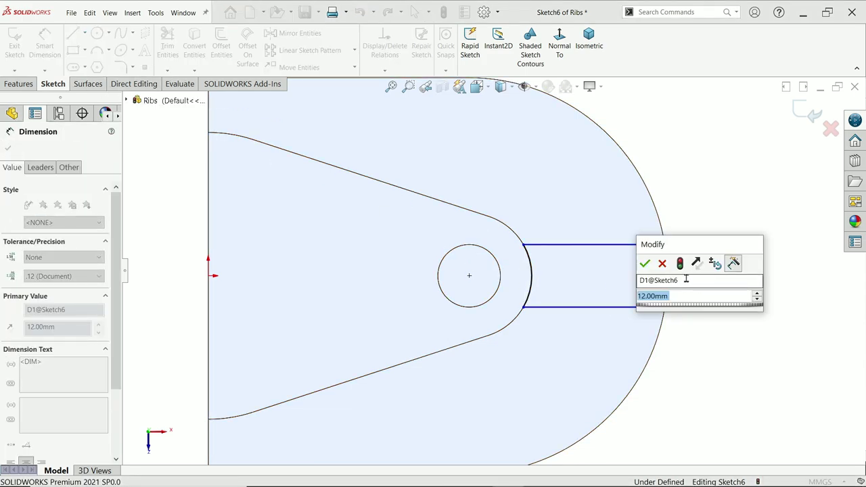
click(644, 262)
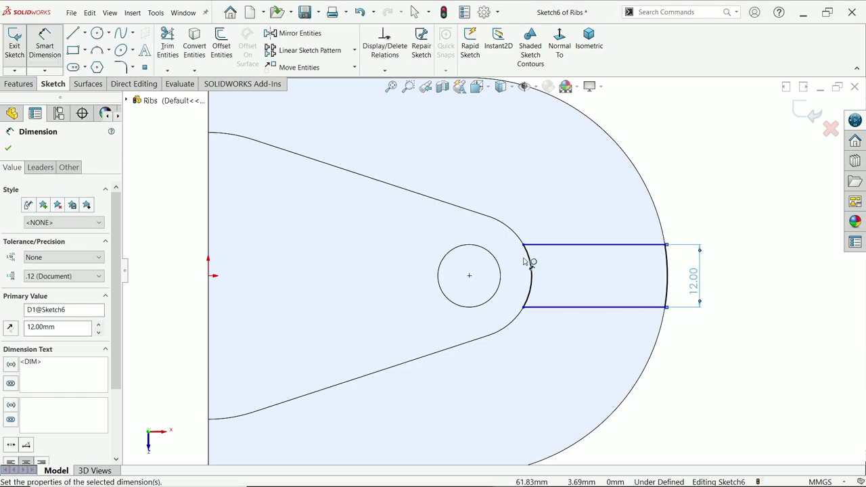
click(85, 32)
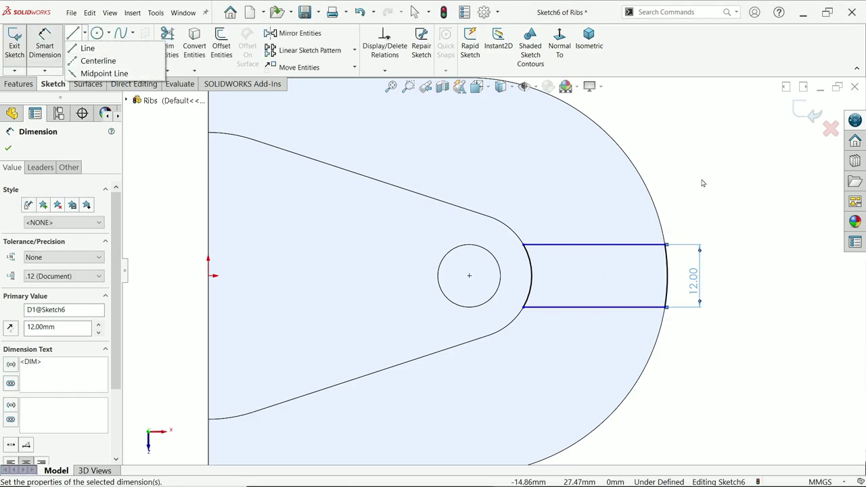
click(719, 155)
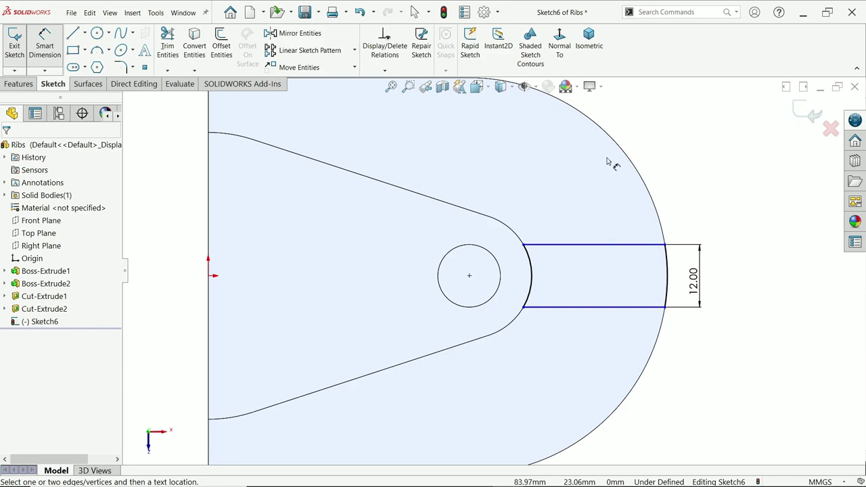
Step: Create a projection Split Line that projects Sketch6 onto the cylinder face
click(23, 85)
click(487, 41)
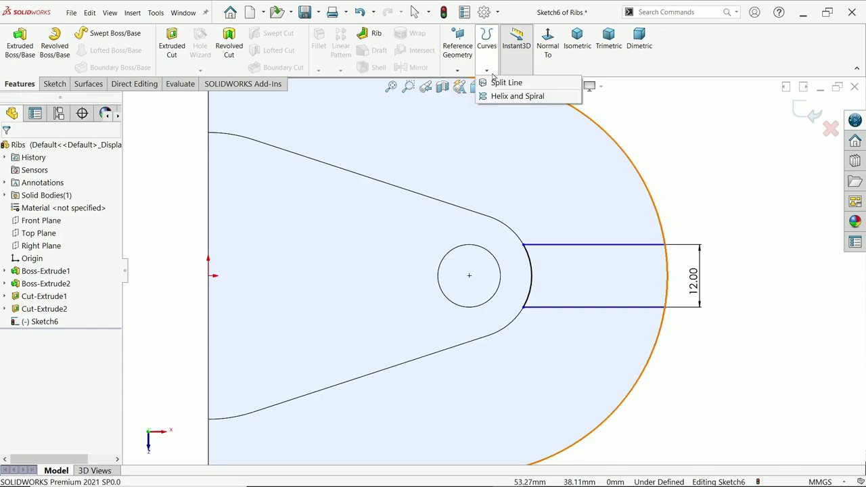
click(505, 83)
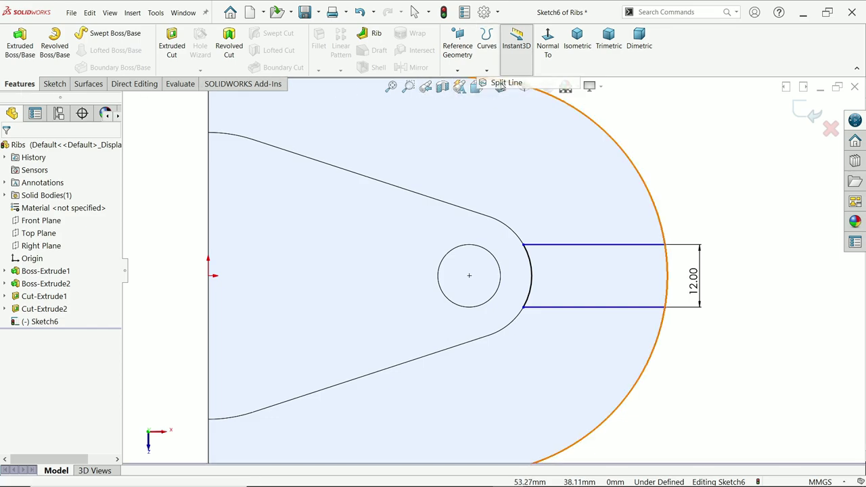
click(583, 47)
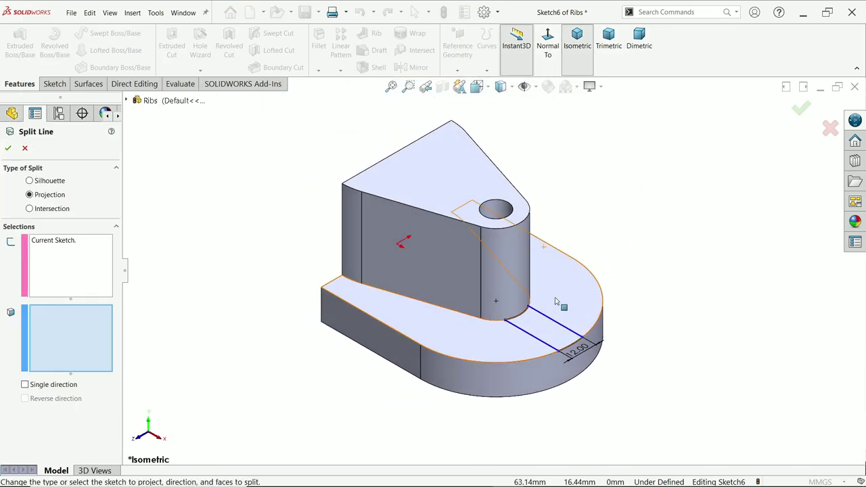
scroll(562, 303, down, 3)
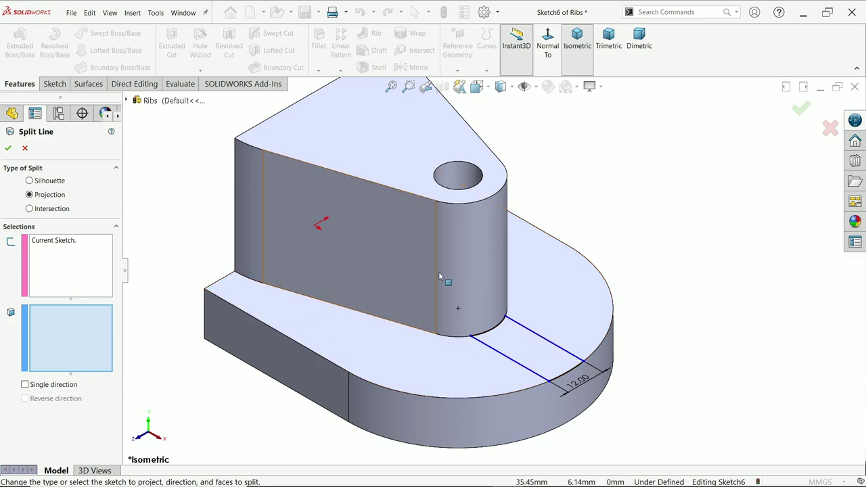
click(489, 254)
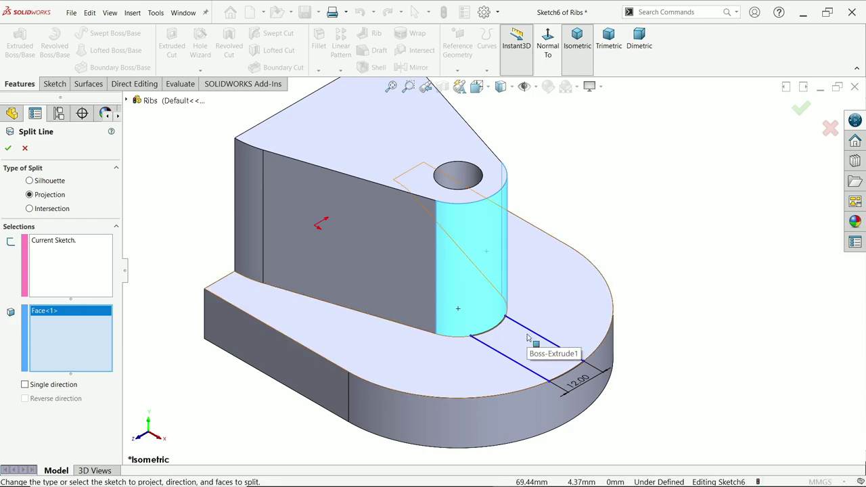
click(8, 149)
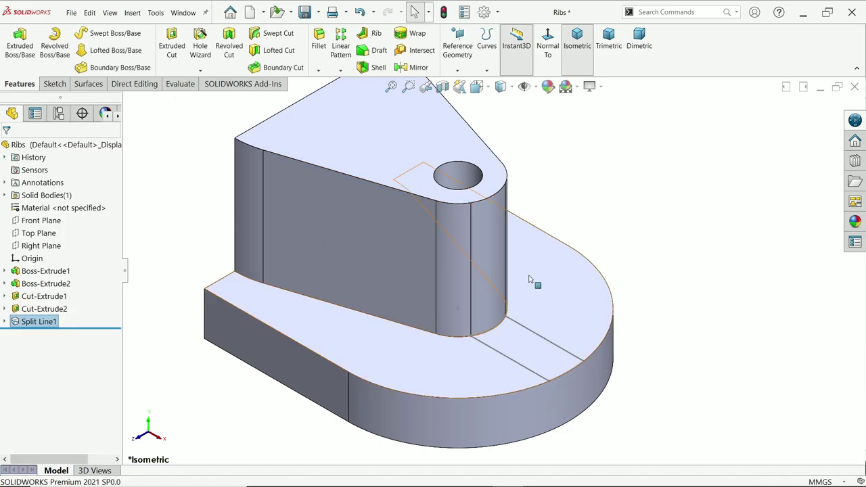
middle_drag(593, 266, 573, 261)
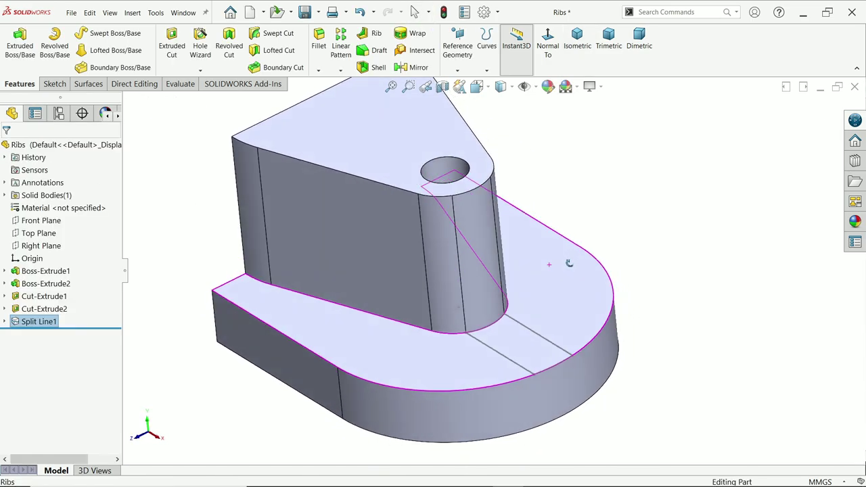
Step: Loft a boss from the split cylinder strip to Sketch6, aligning the connector points
click(114, 53)
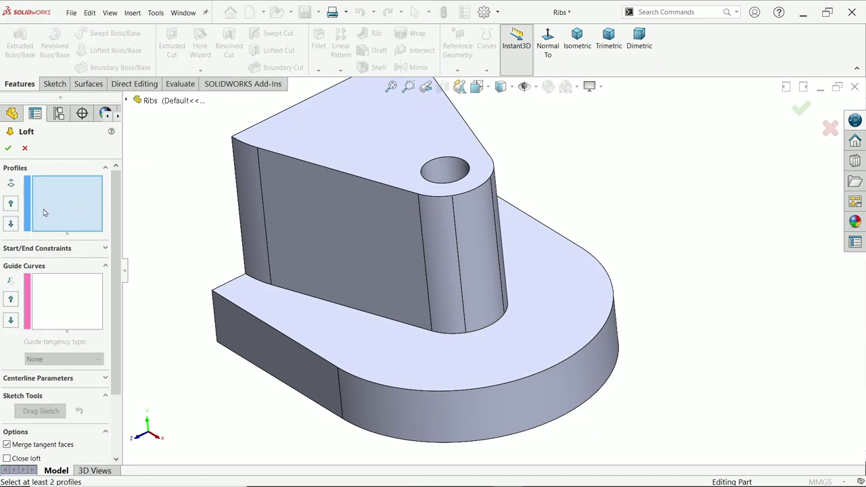
click(459, 246)
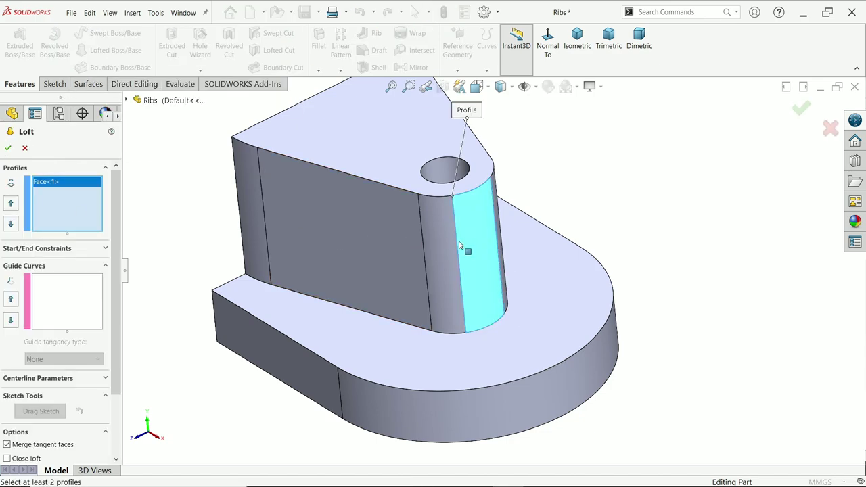
click(127, 100)
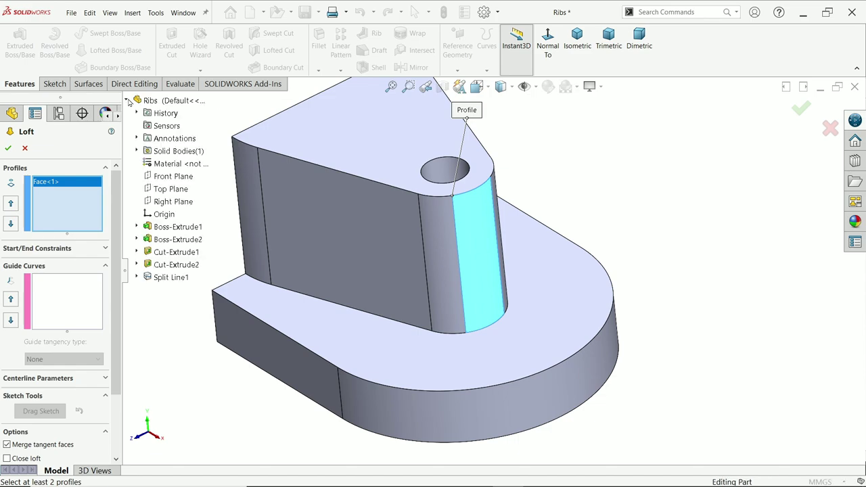
click(136, 278)
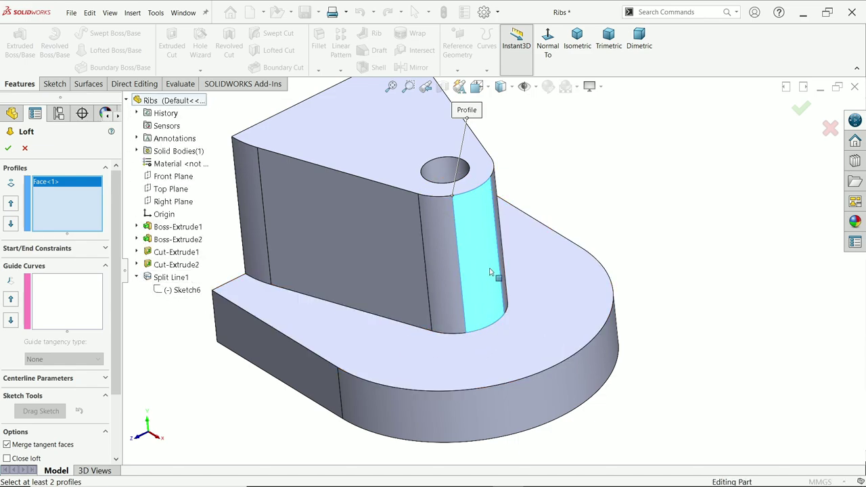
click(181, 291)
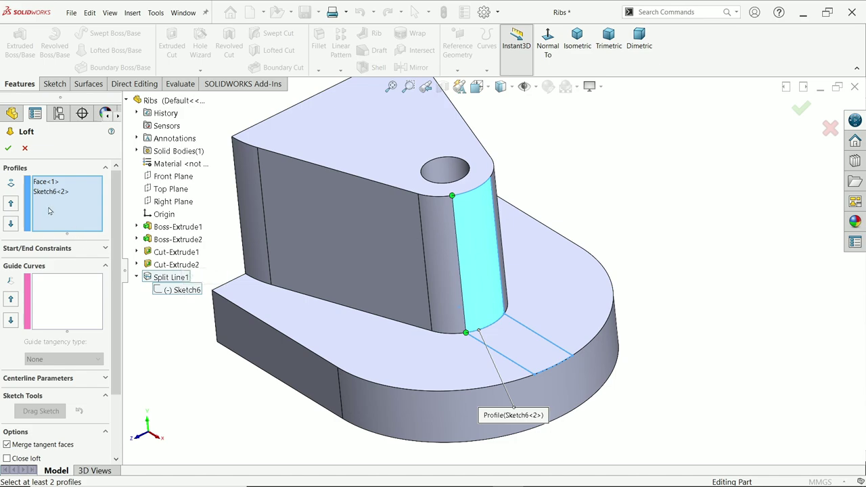
scroll(565, 321, down, 2)
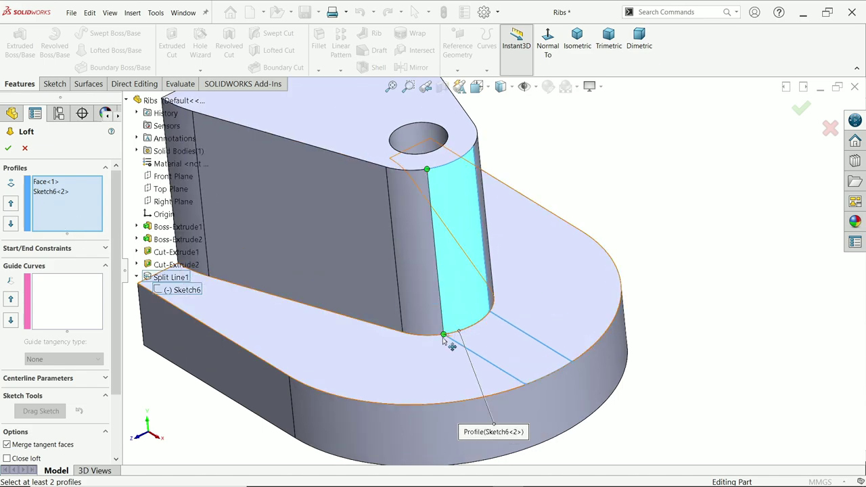
drag(445, 342, 501, 365)
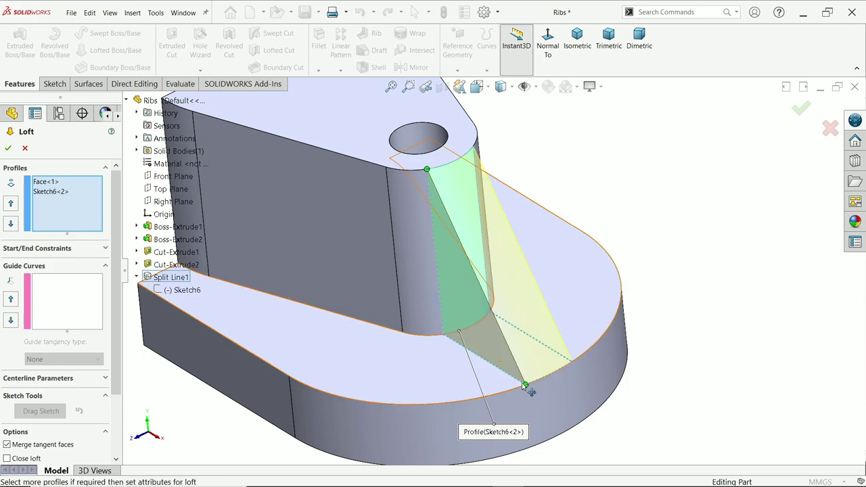
click(8, 148)
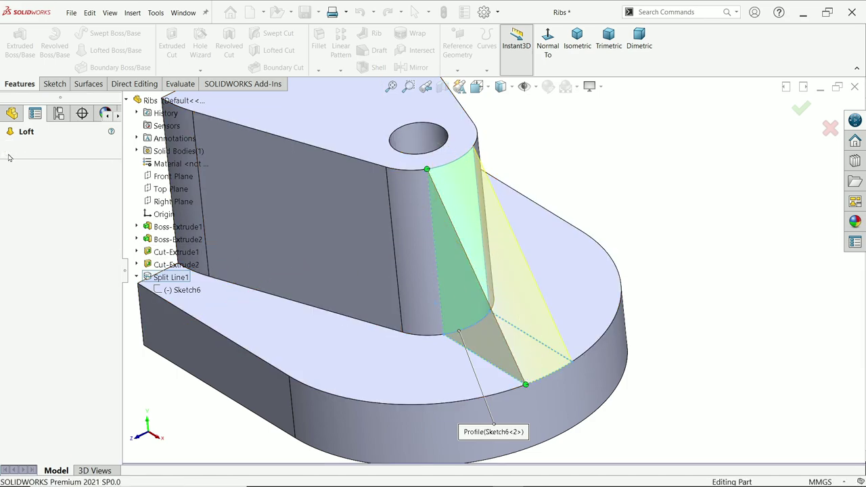
Step: Orbit and zoom to inspect the new Loft1 rib joining the boss to the base
mouse_move(629, 188)
middle_down()
mouse_move(680, 160)
mouse_move(615, 167)
mouse_move(641, 209)
mouse_move(640, 240)
mouse_move(623, 199)
mouse_move(637, 187)
mouse_move(609, 184)
mouse_move(632, 182)
mouse_move(613, 186)
mouse_move(626, 202)
middle_up()
scroll(572, 237, up, 2)
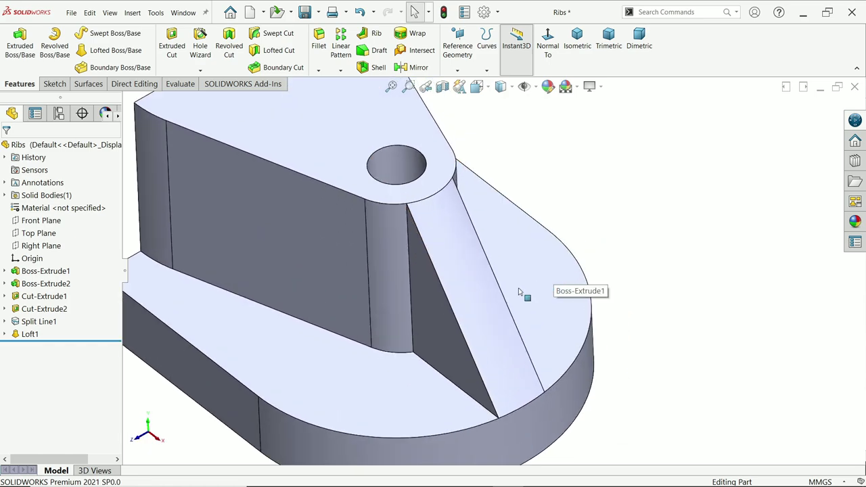
scroll(521, 290, up, 2)
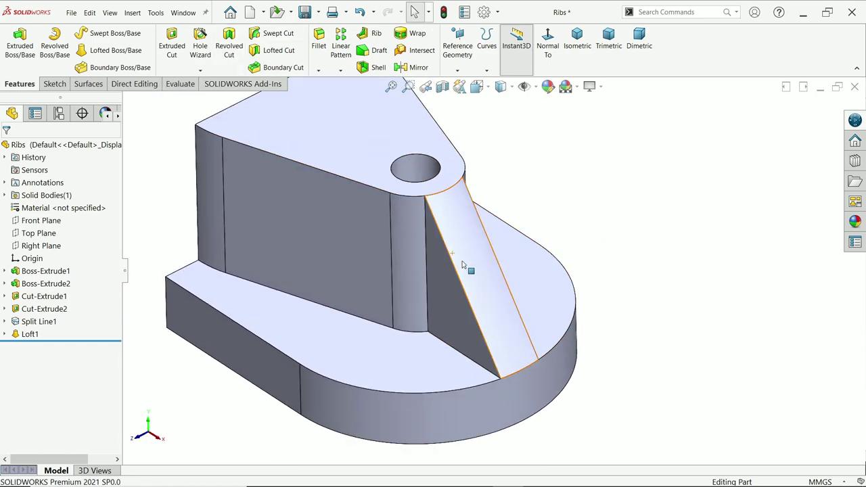
scroll(495, 272, down, 2)
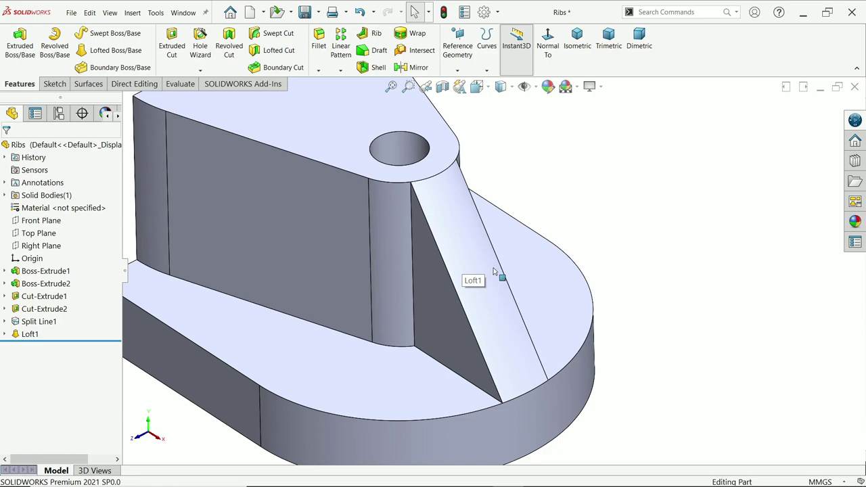